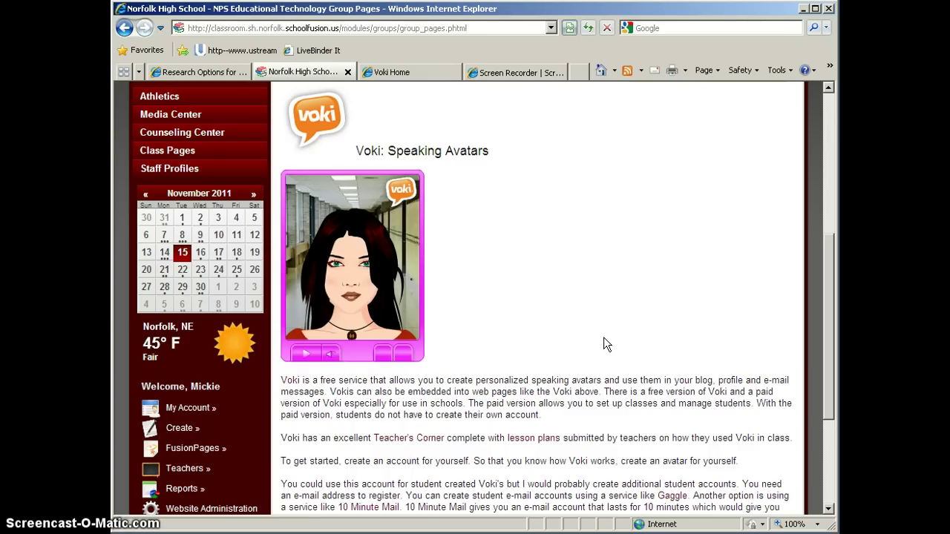
Open 10 Minute Mail from the link in the Voki instructions and copy the generated temporary e-mail address.
scroll(598, 335, down, 1)
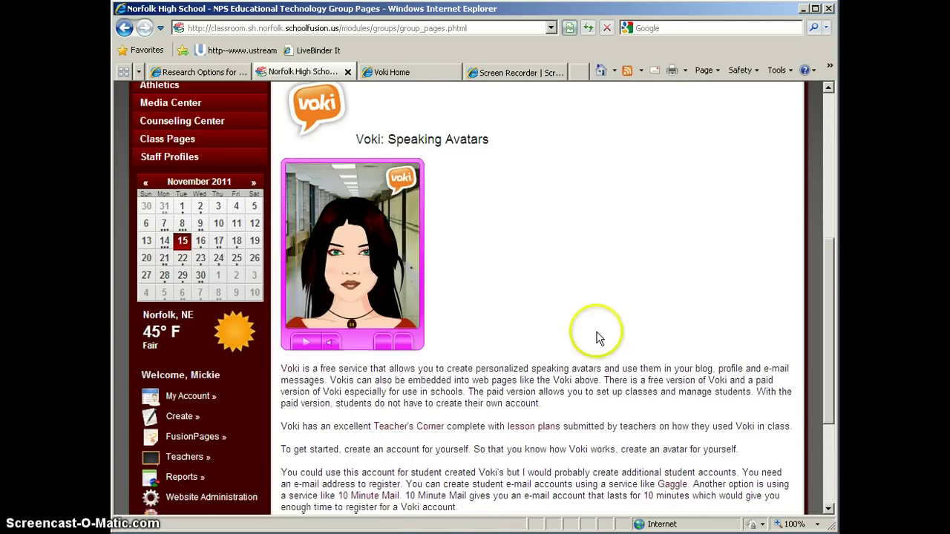
scroll(598, 336, down, 3)
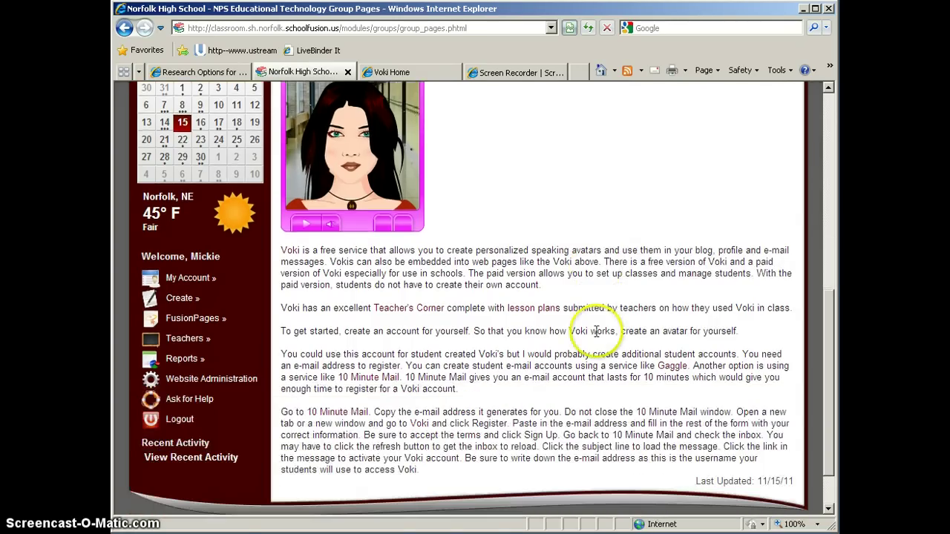
click(366, 379)
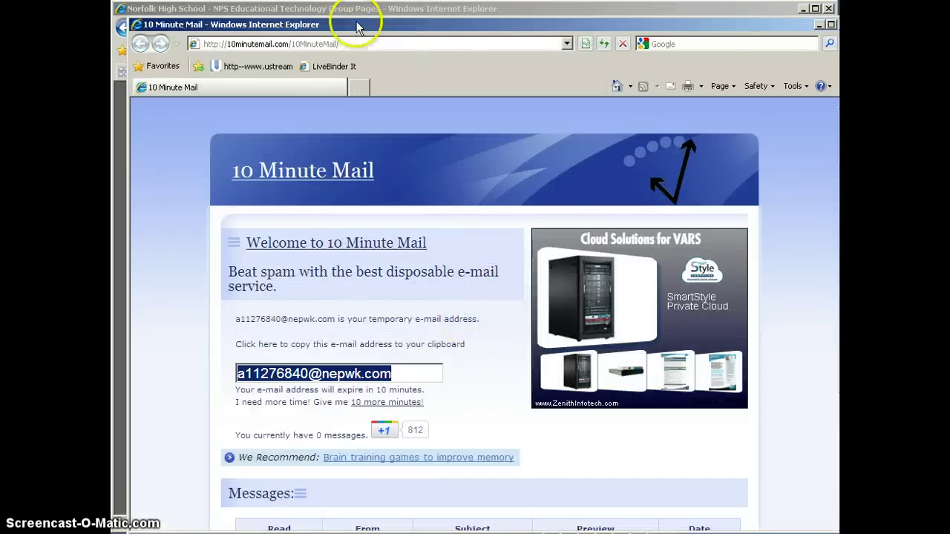
double_click(356, 27)
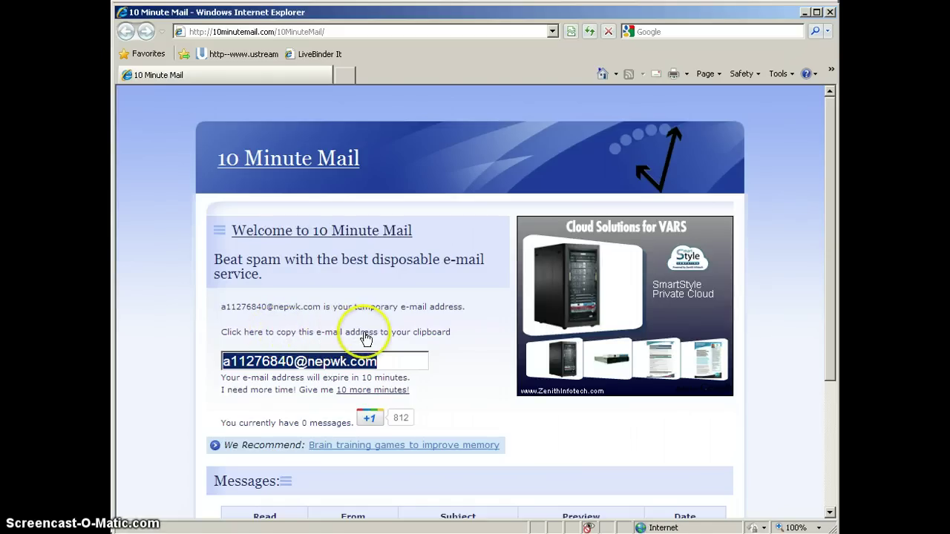
right_click(333, 361)
click(352, 398)
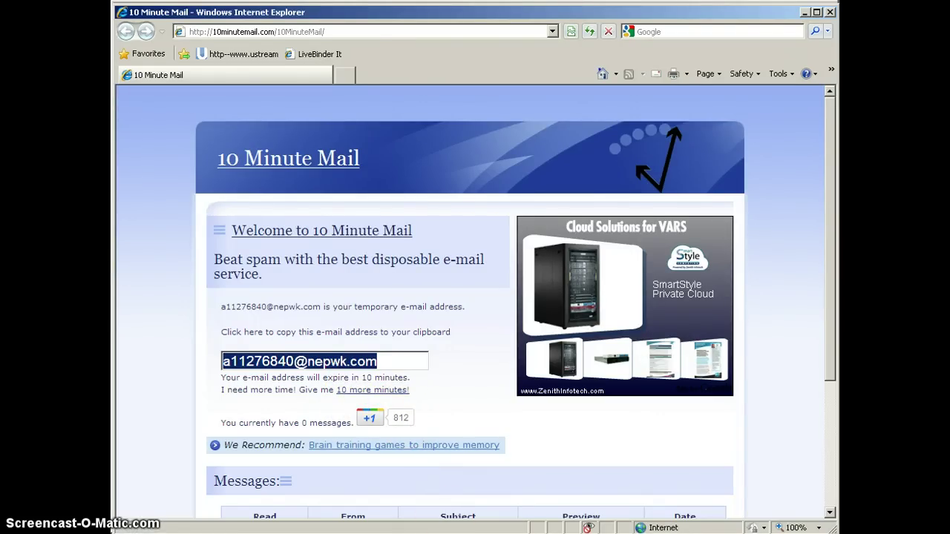
Return to the Voki home page and open the account registration form.
key(alt+Tab)
click(414, 70)
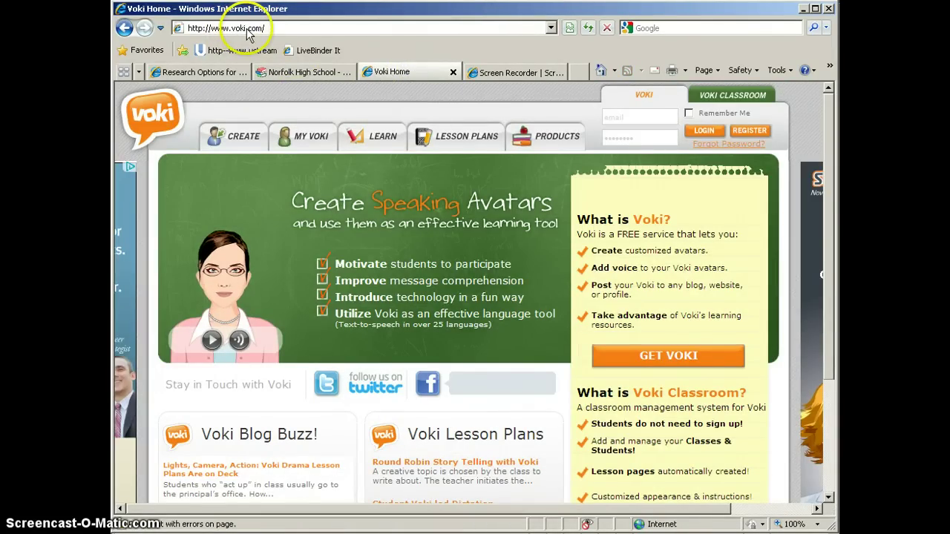
click(747, 130)
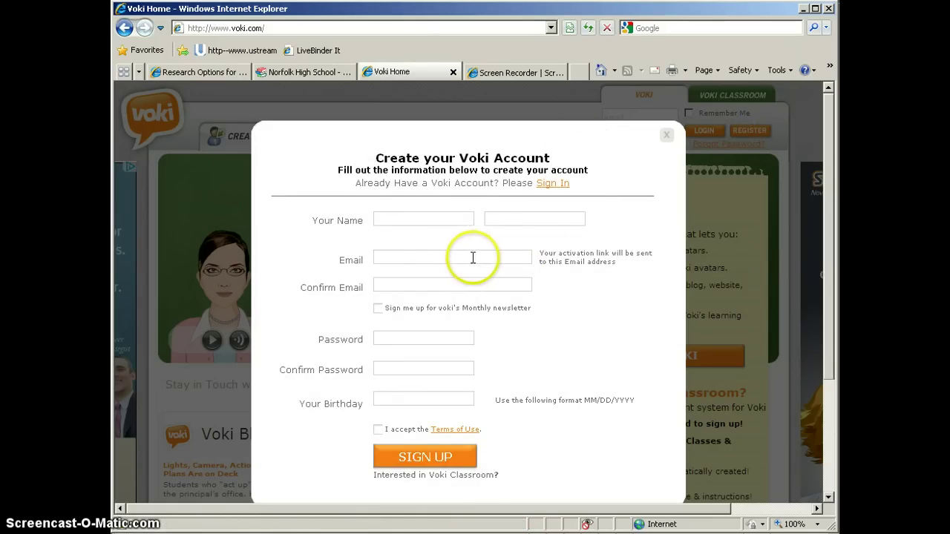
Paste the copied temporary e-mail address into both the Email and Confirm Email fields.
click(378, 257)
right_click(381, 259)
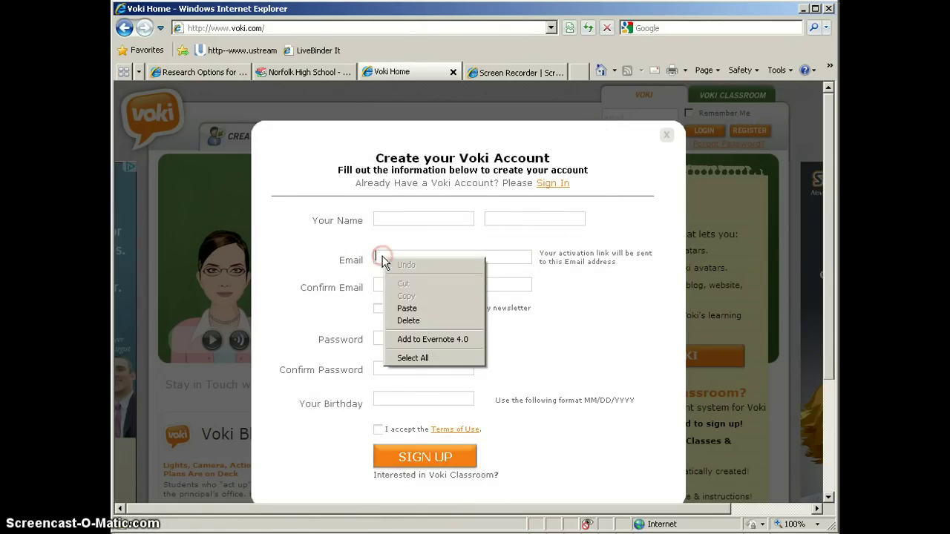
click(406, 308)
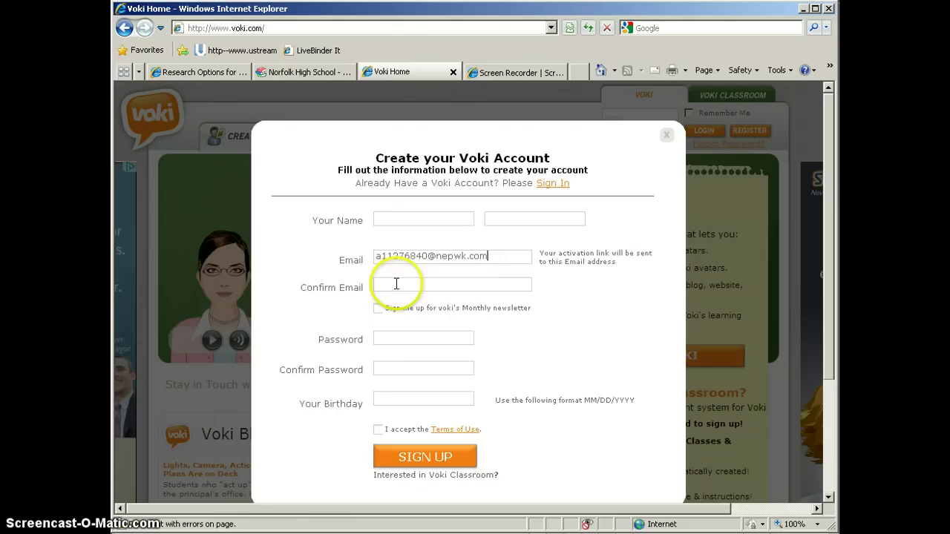
click(396, 283)
right_click(397, 284)
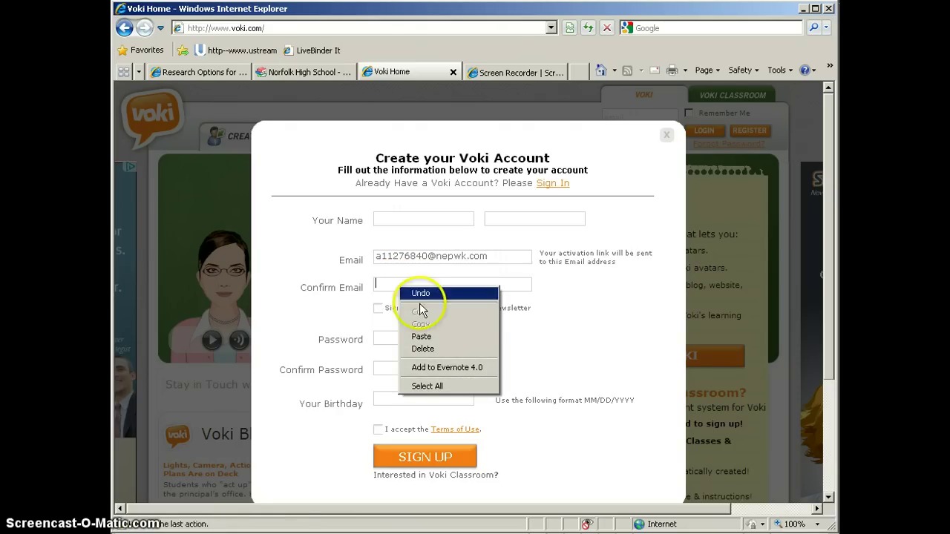
click(423, 337)
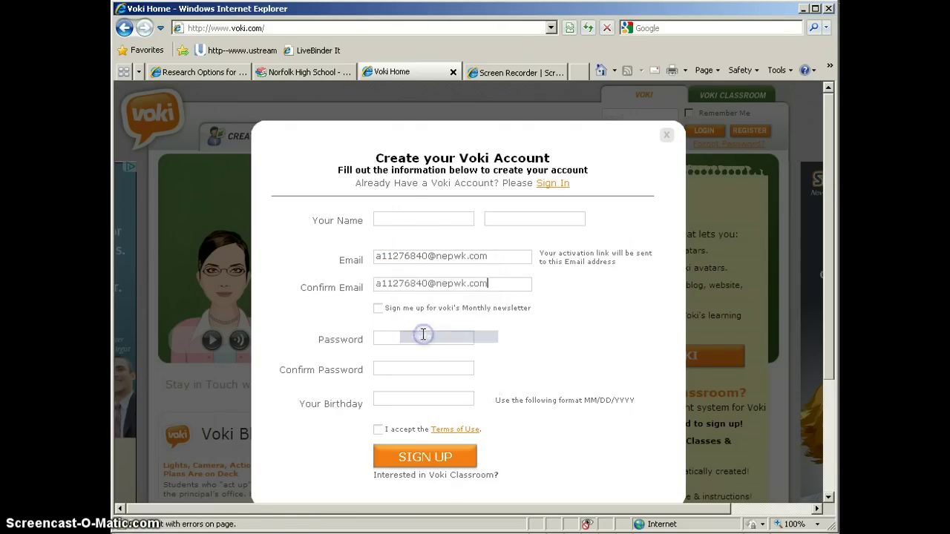
Fill in the account name with "Student" as the first name and "A" as the last name.
click(401, 218)
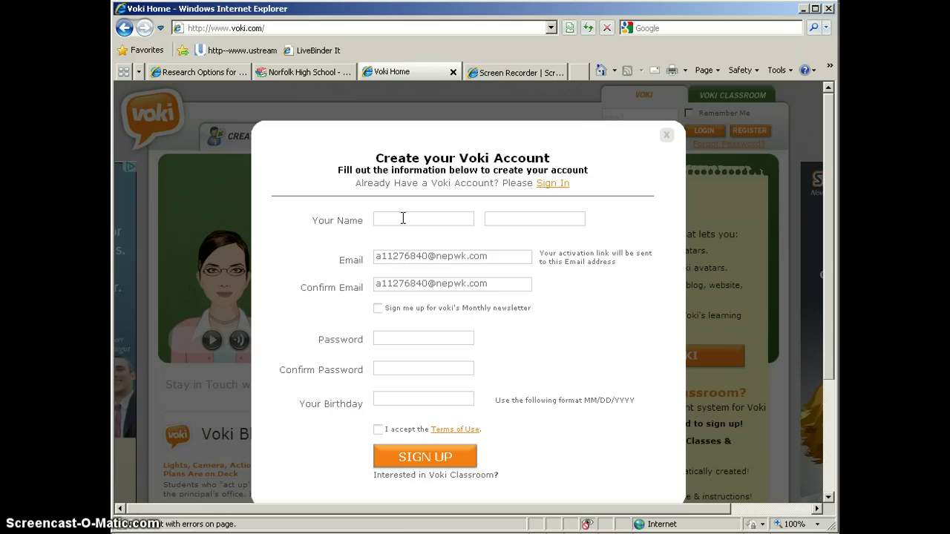
text(Student)
key(Tab)
text(A)
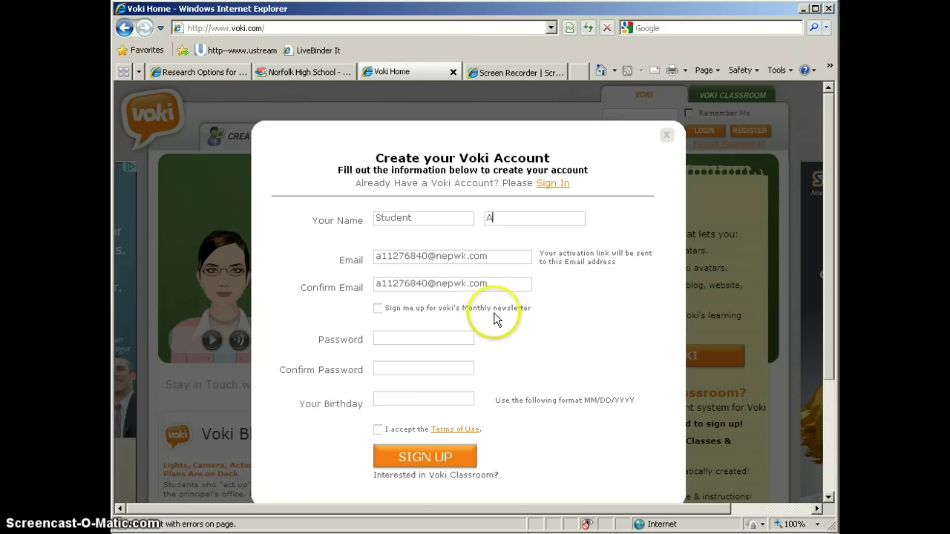
Enter the account password, repeat it for confirmation, and fill in the birthday in MM/DD/YYYY format.
click(390, 337)
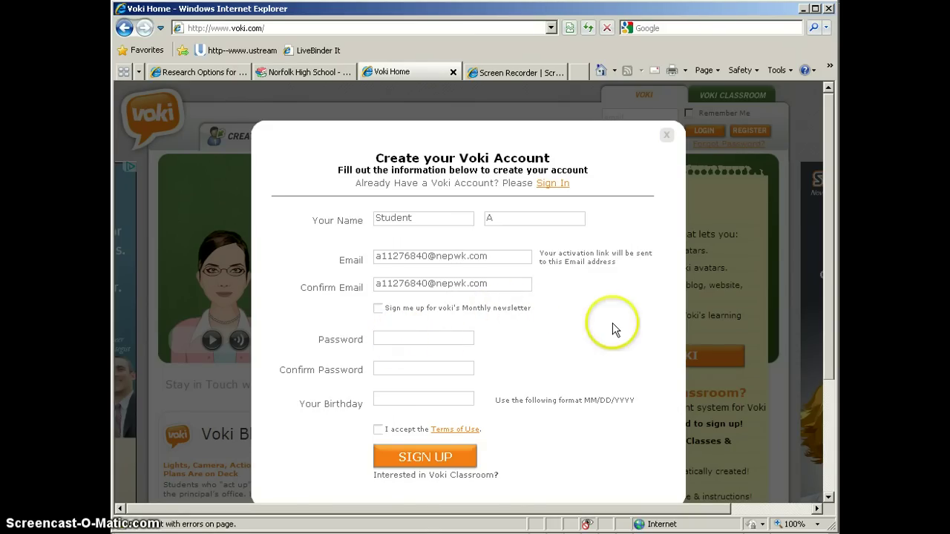
text(********)
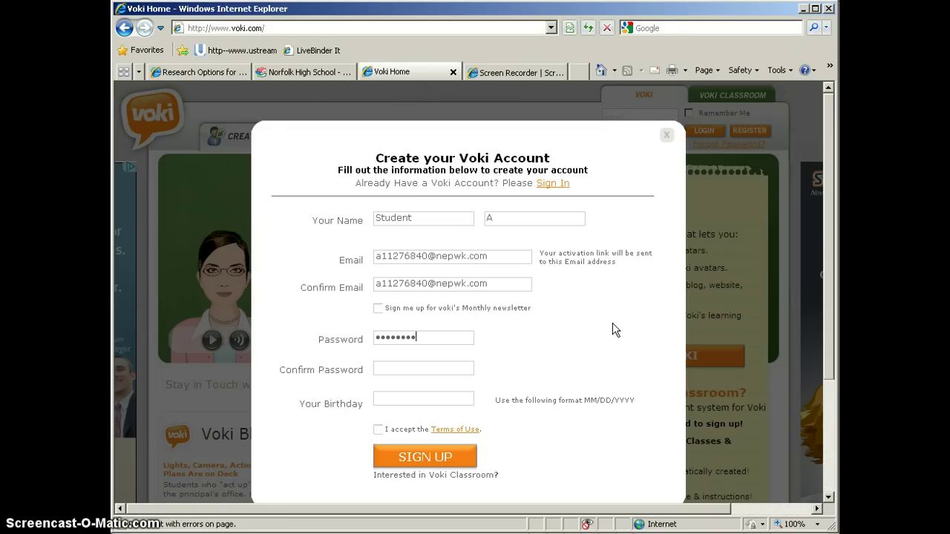
text(*)
key(Tab)
text(*********)
click(437, 394)
text(10/22/1969)
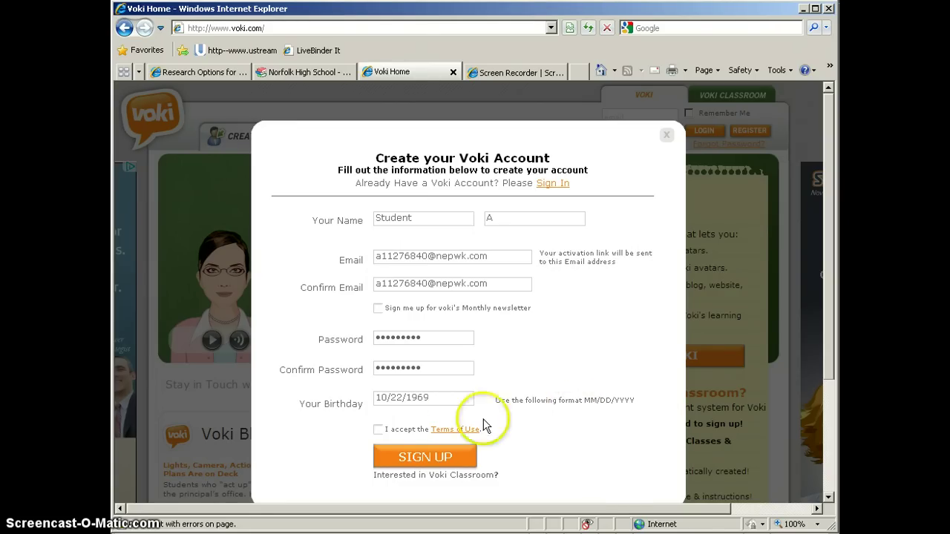
Accept the Terms of Use, submit the Voki sign-up form and dismiss the thank-you message.
click(379, 430)
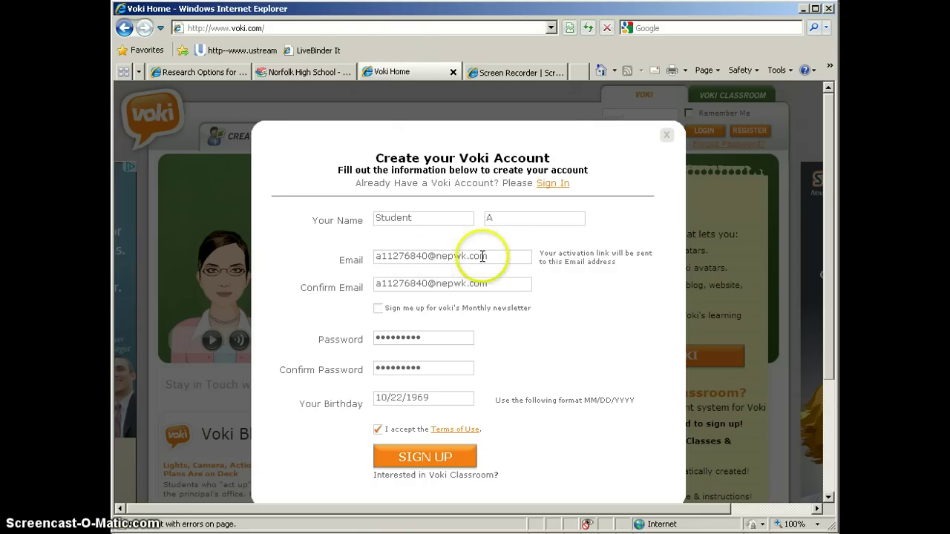
click(422, 458)
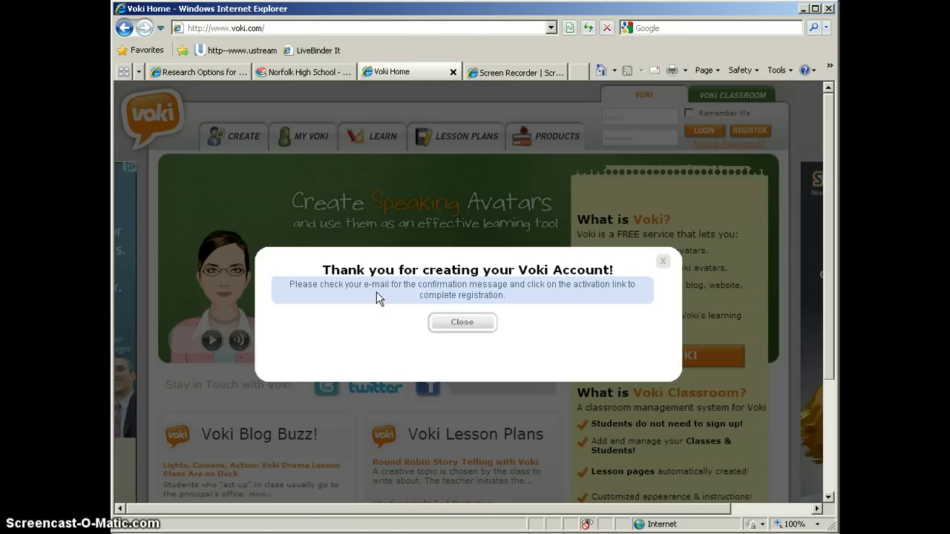
click(461, 324)
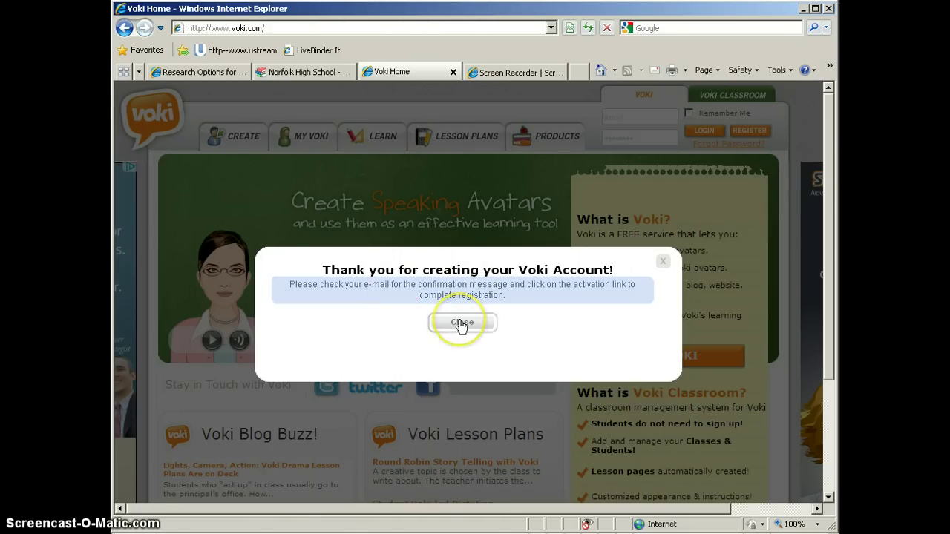
click(461, 325)
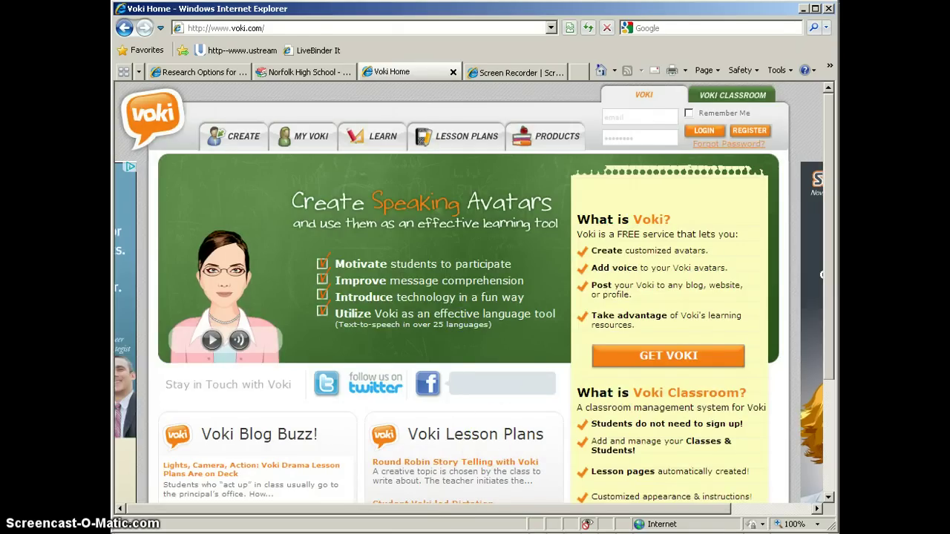
Switch back to 10 Minute Mail, refresh the inbox and open the Voki account activation message.
key(alt+Tab)
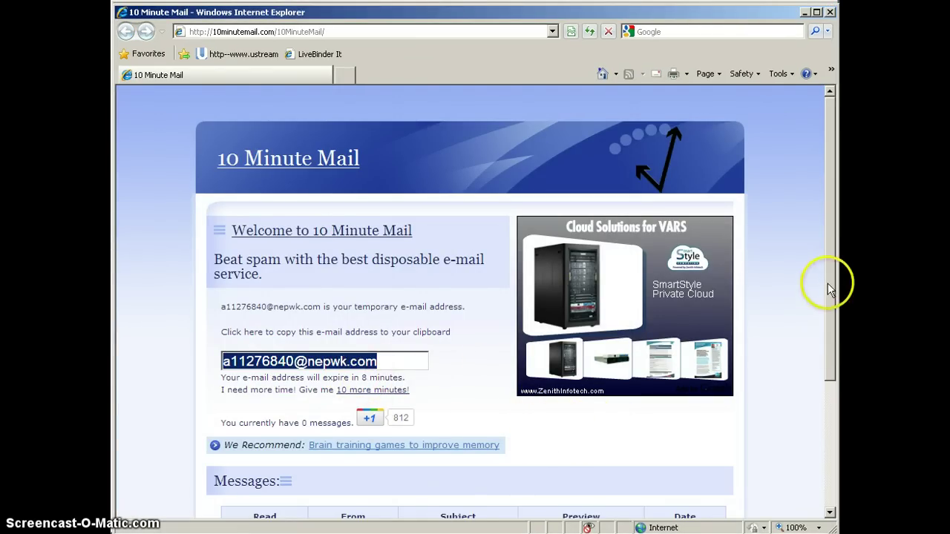
drag(831, 287, 829, 387)
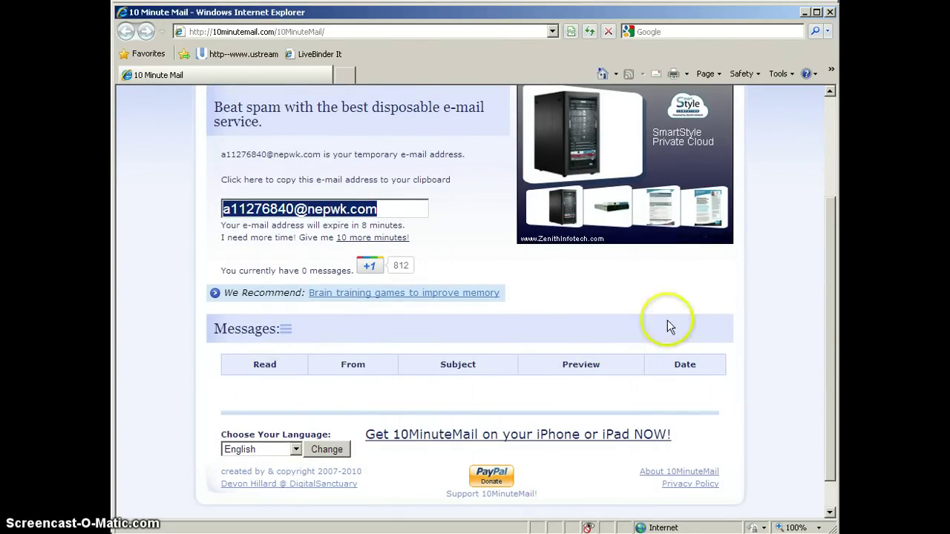
click(590, 33)
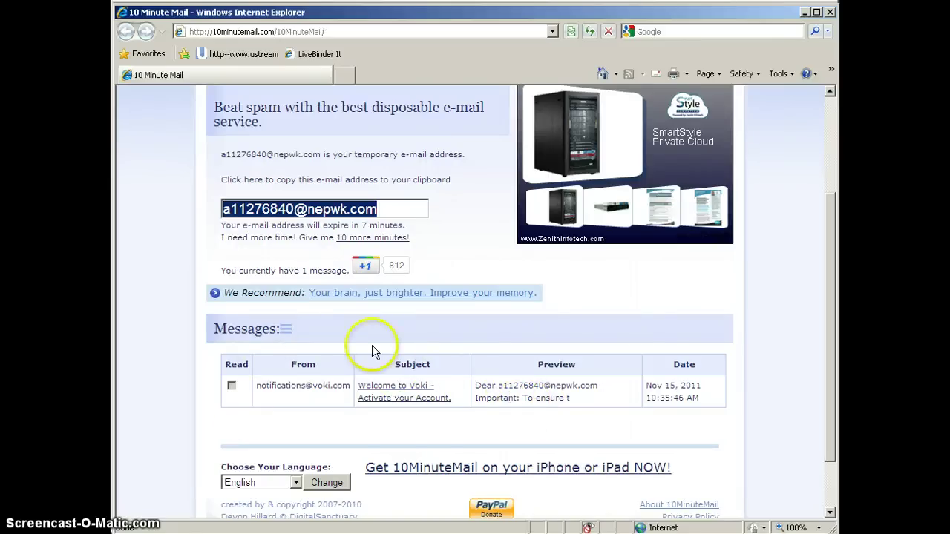
click(399, 394)
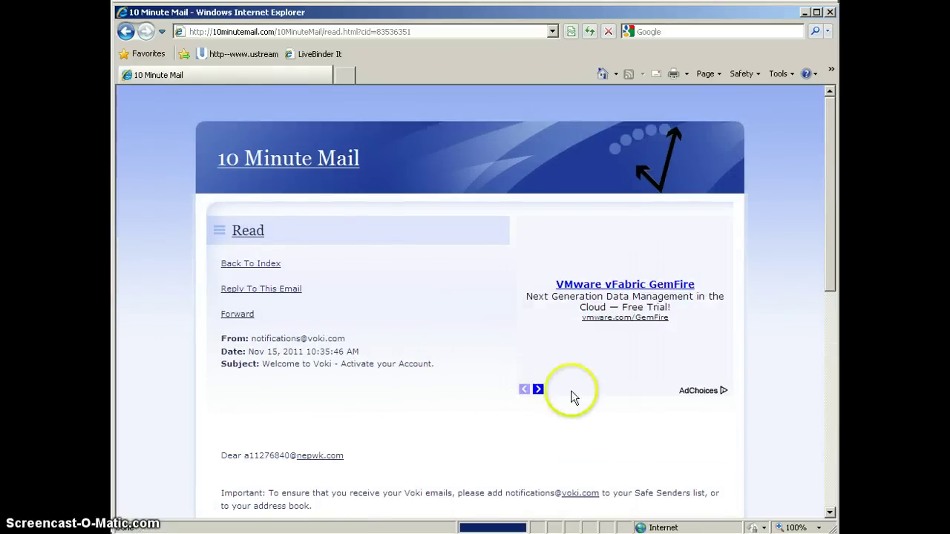
Activate the Voki account through the activation link in the e-mail and bring the new window into place.
scroll(760, 434, down, 4)
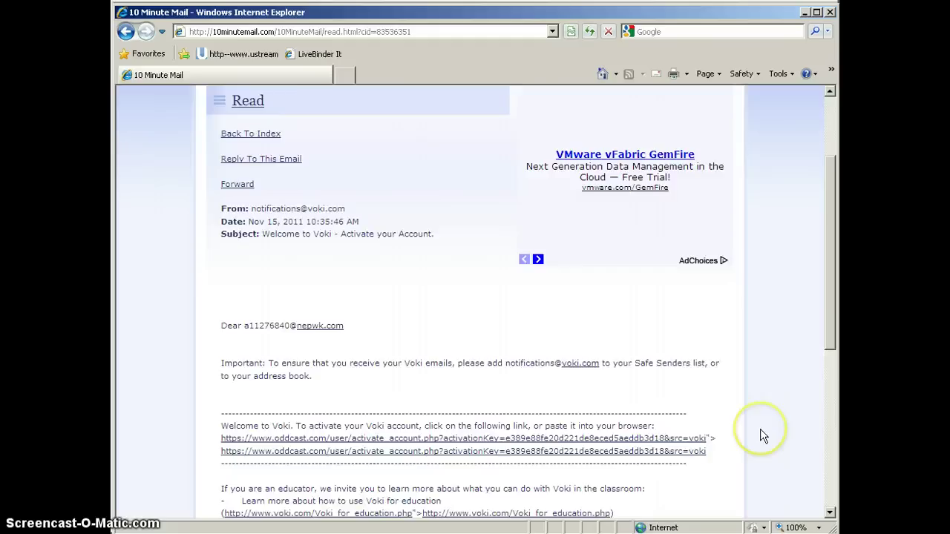
scroll(759, 431, down, 4)
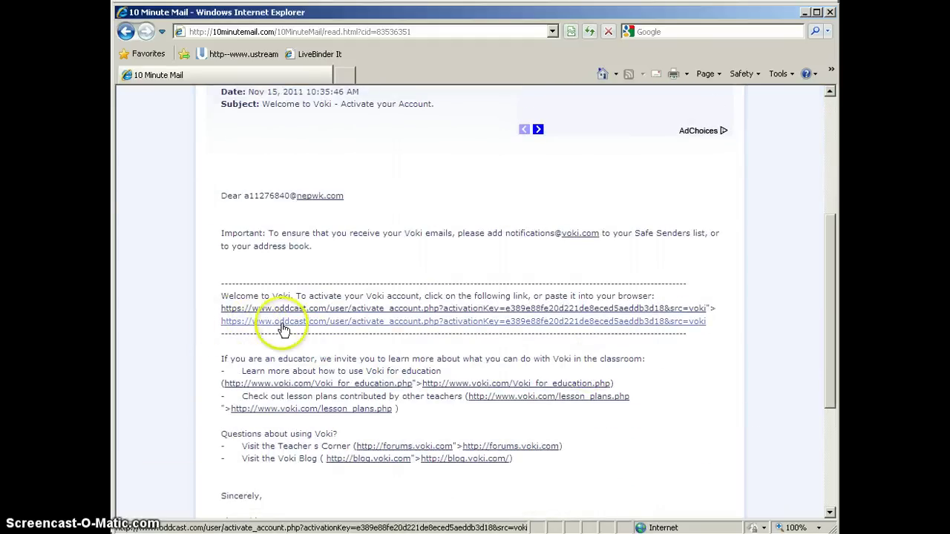
click(385, 325)
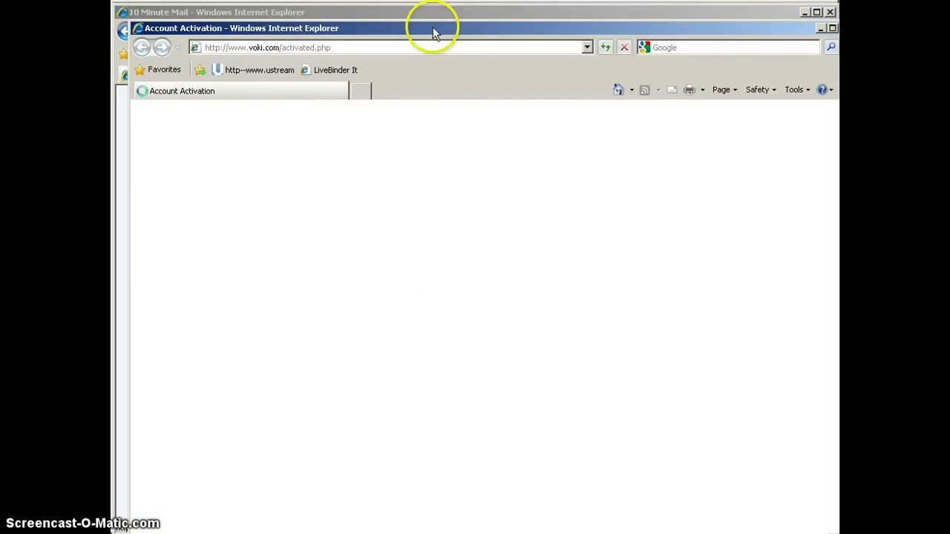
drag(434, 33, 422, 17)
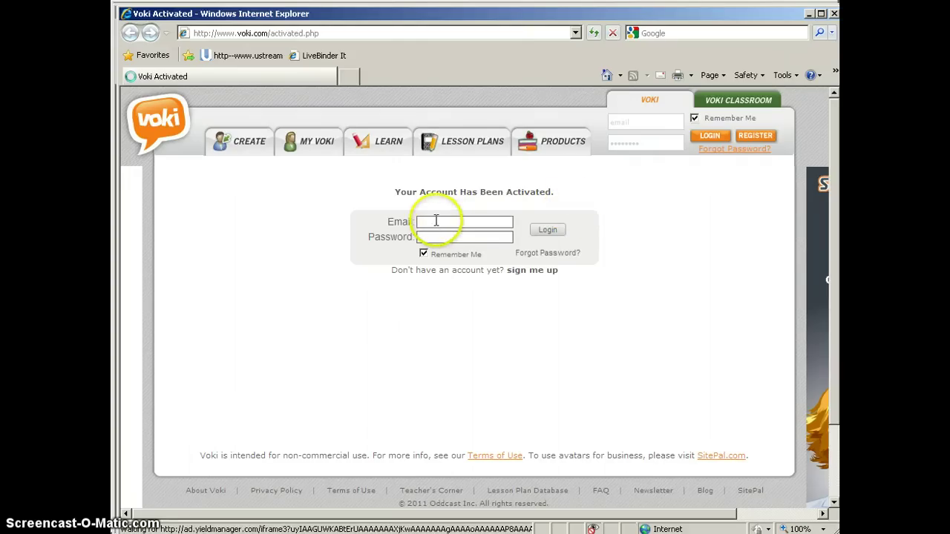
Log in to the activated Voki account with the copied e-mail address and account password, with Remember Me turned off.
click(437, 221)
right_click(437, 221)
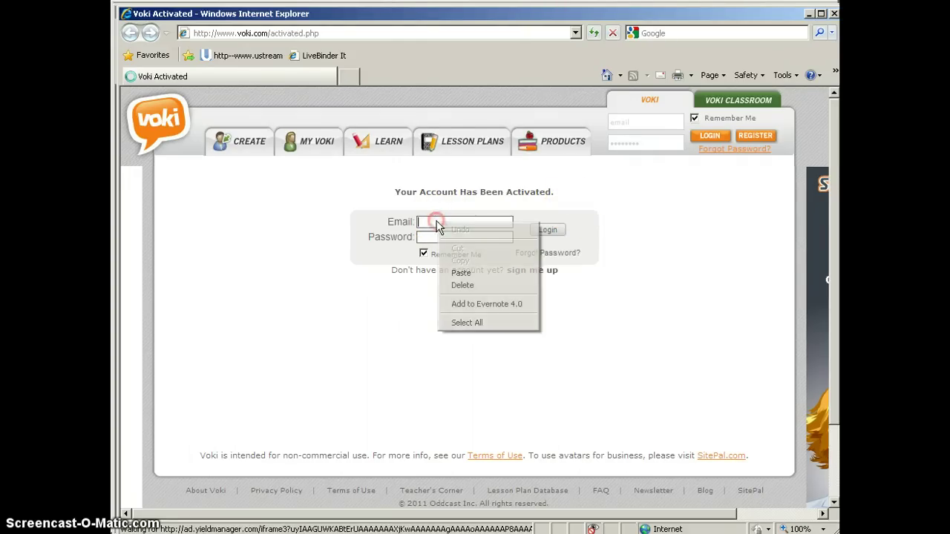
click(476, 274)
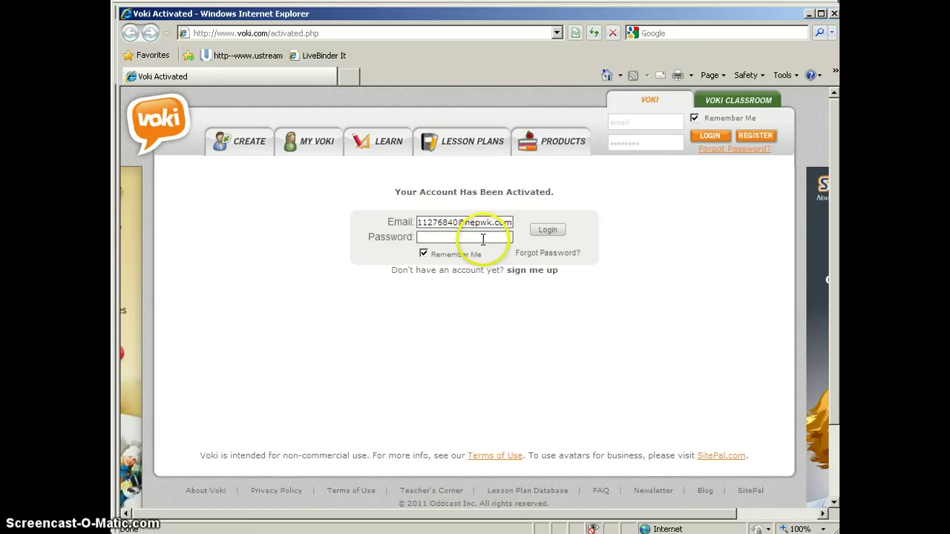
click(424, 253)
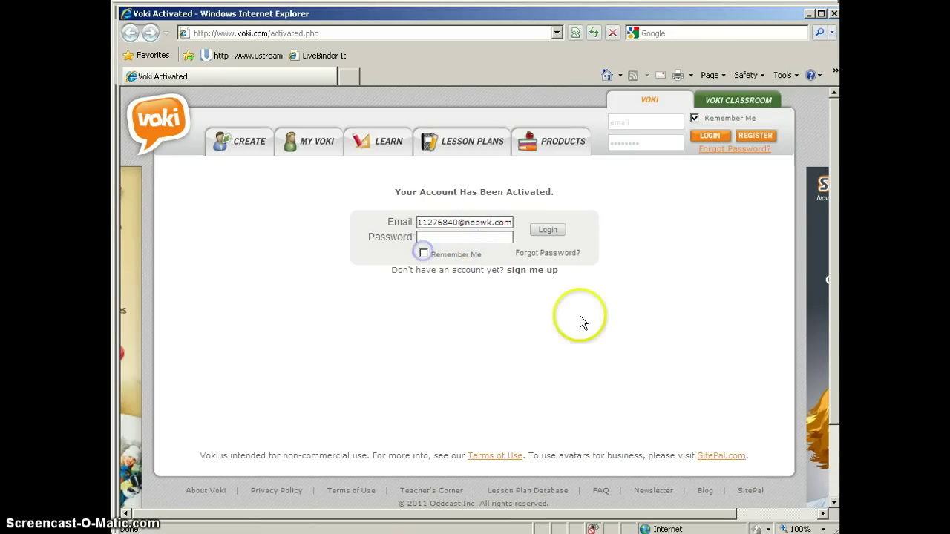
click(479, 236)
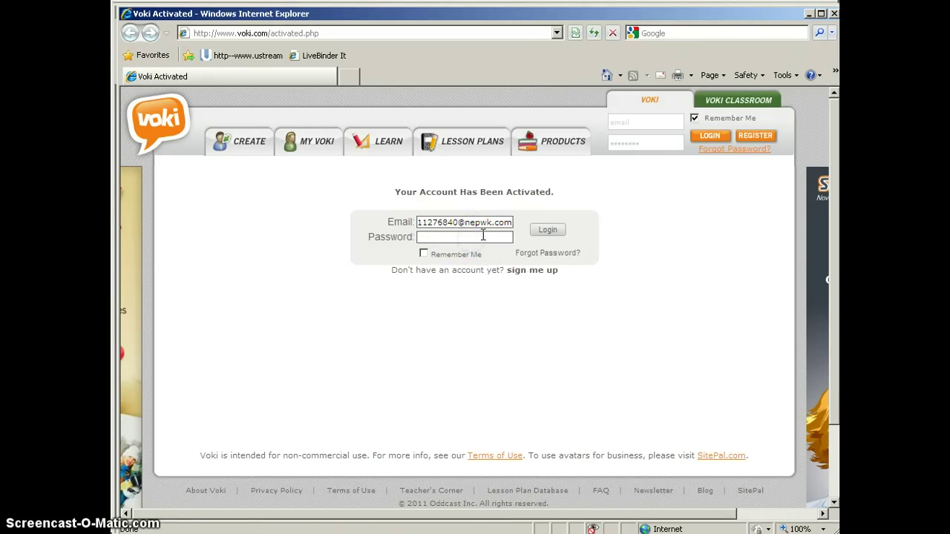
text(••••••••)
click(548, 230)
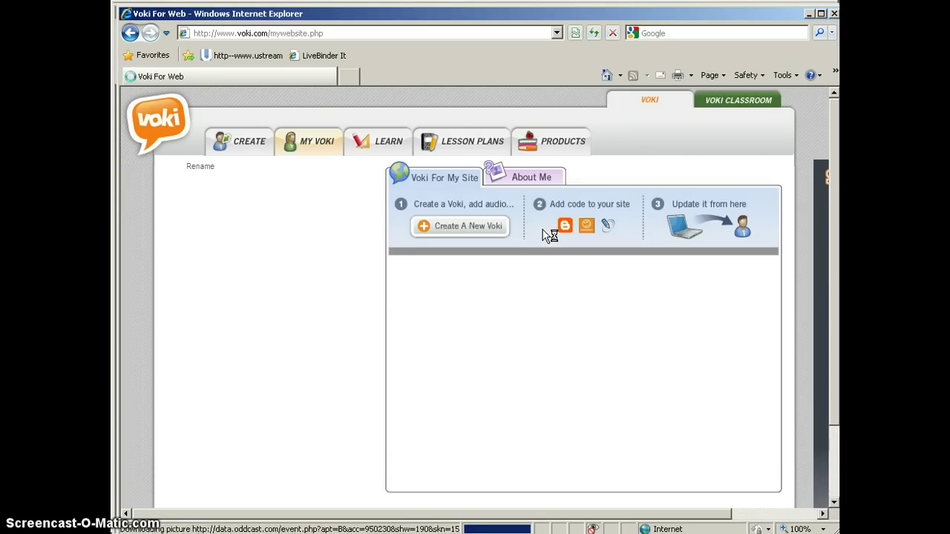
click(539, 239)
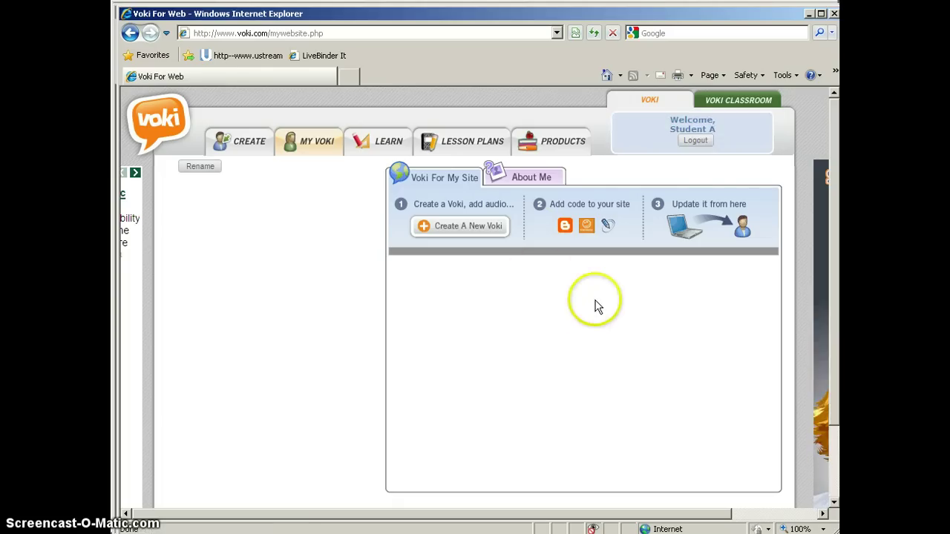